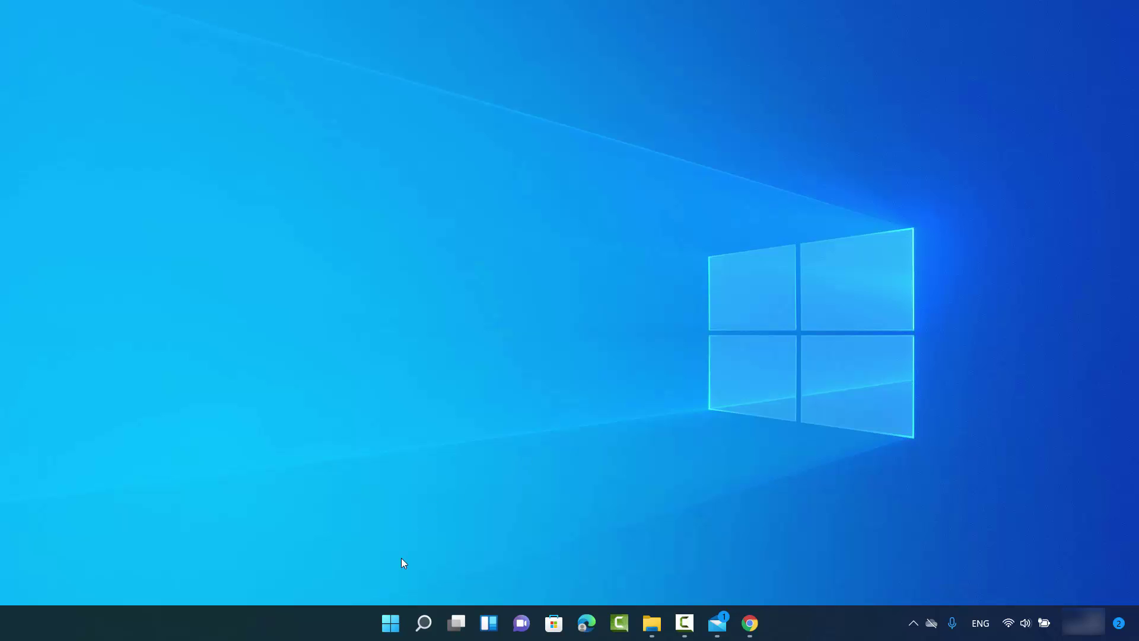
# Check the signed-in account's options from the Start menu, then dismiss them.
pyautogui.click(392, 625)
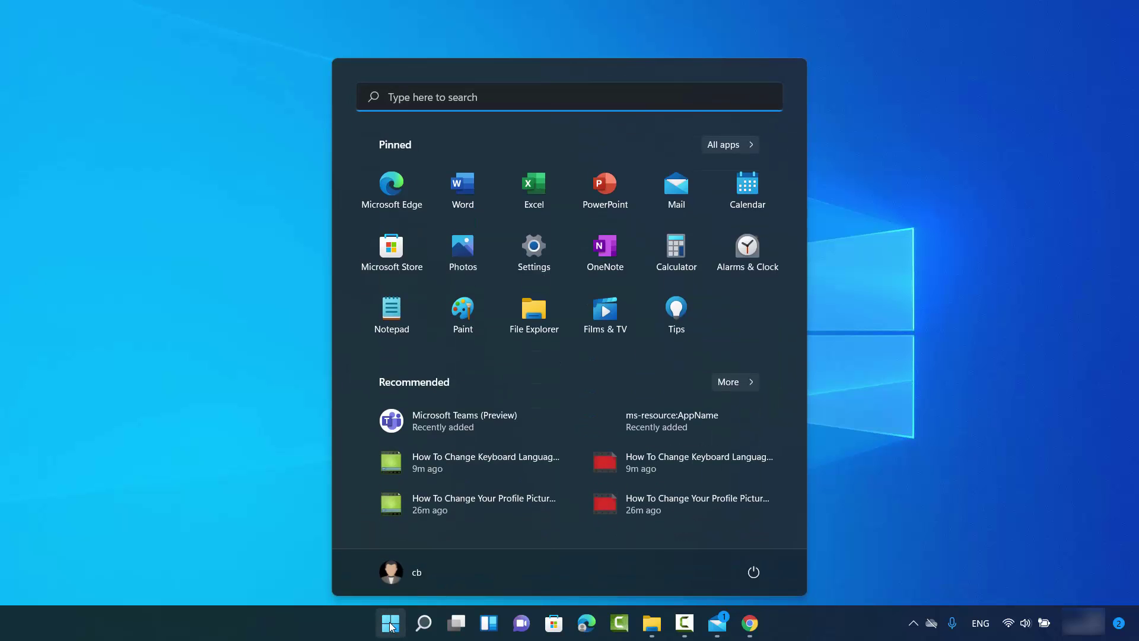
pyautogui.click(416, 577)
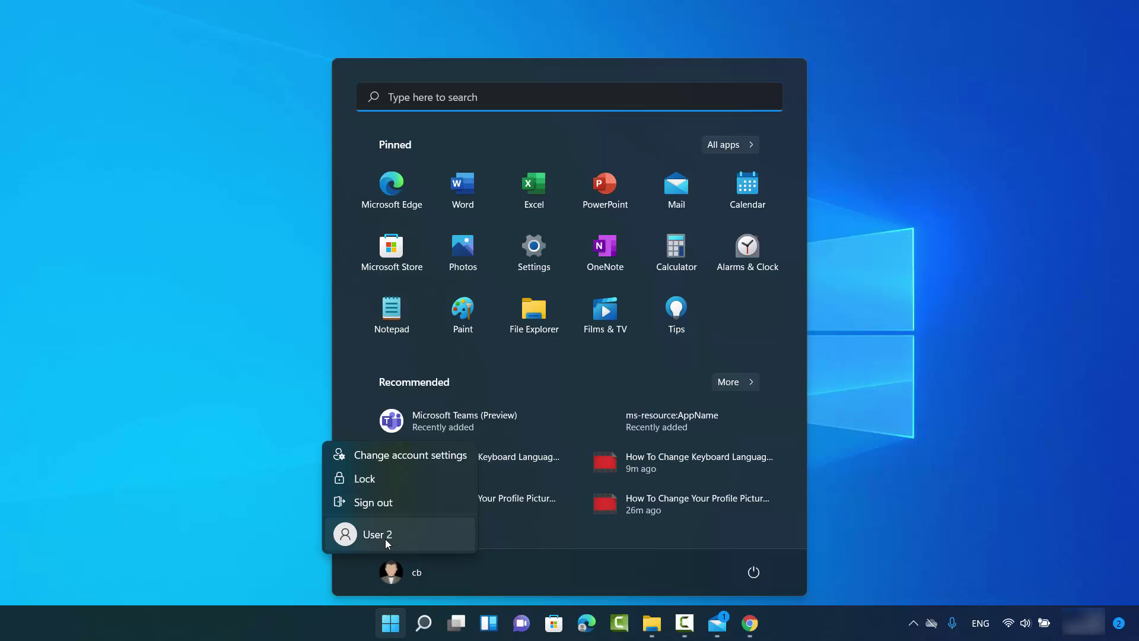
pyautogui.click(287, 526)
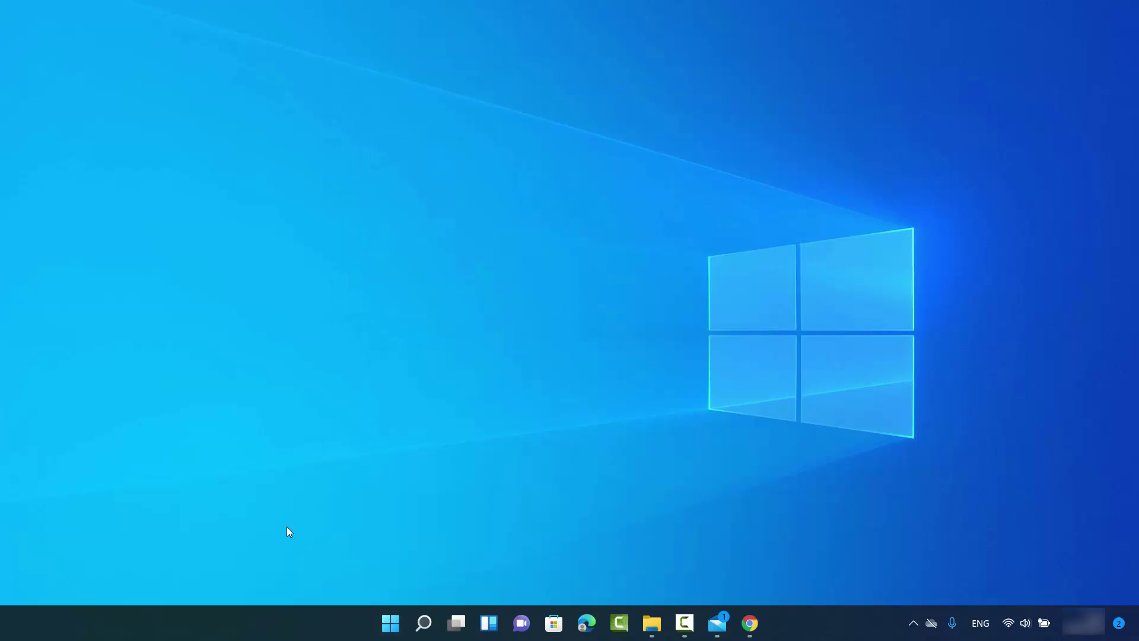
# Search 'con' to launch Control Panel and keep View by set to Category.
pyautogui.click(424, 622)
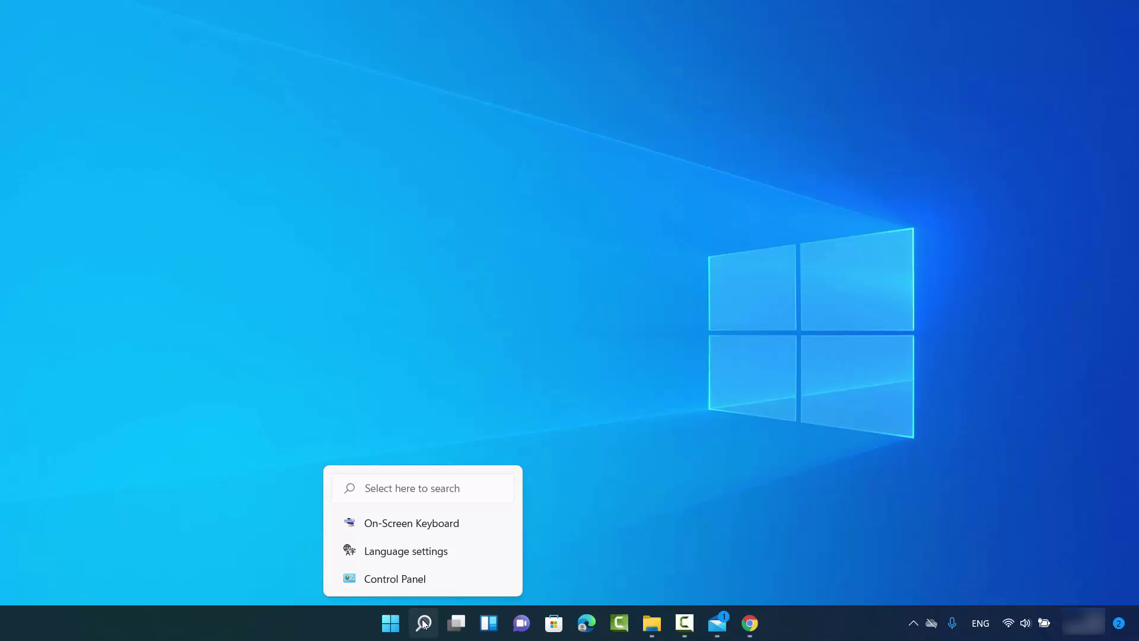
pyautogui.click(423, 623)
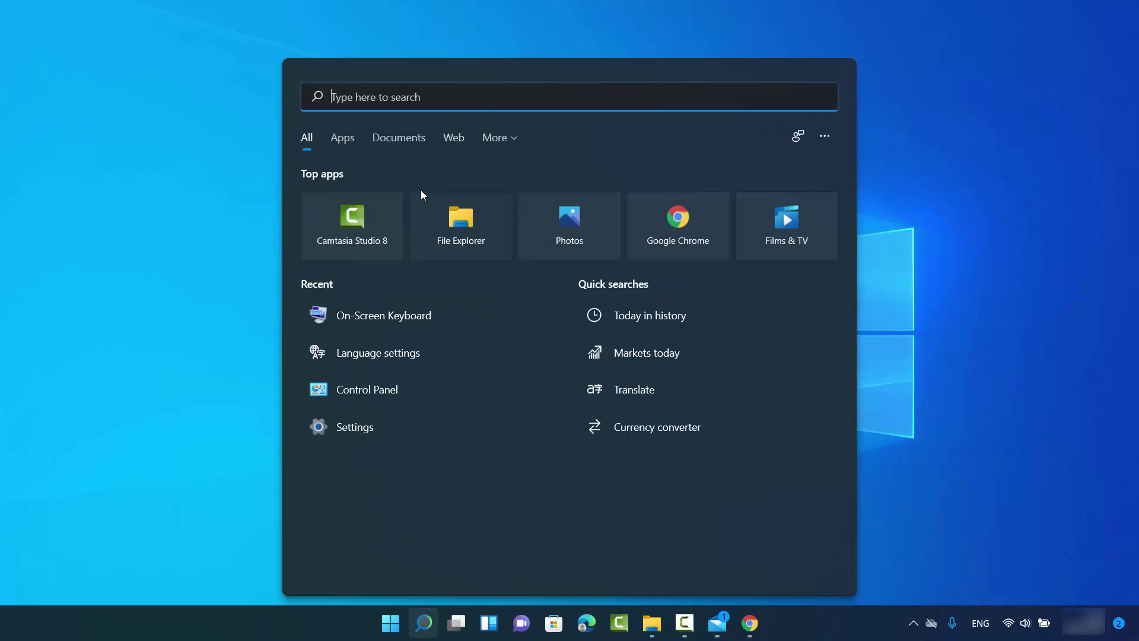
pyautogui.write('control Panel')
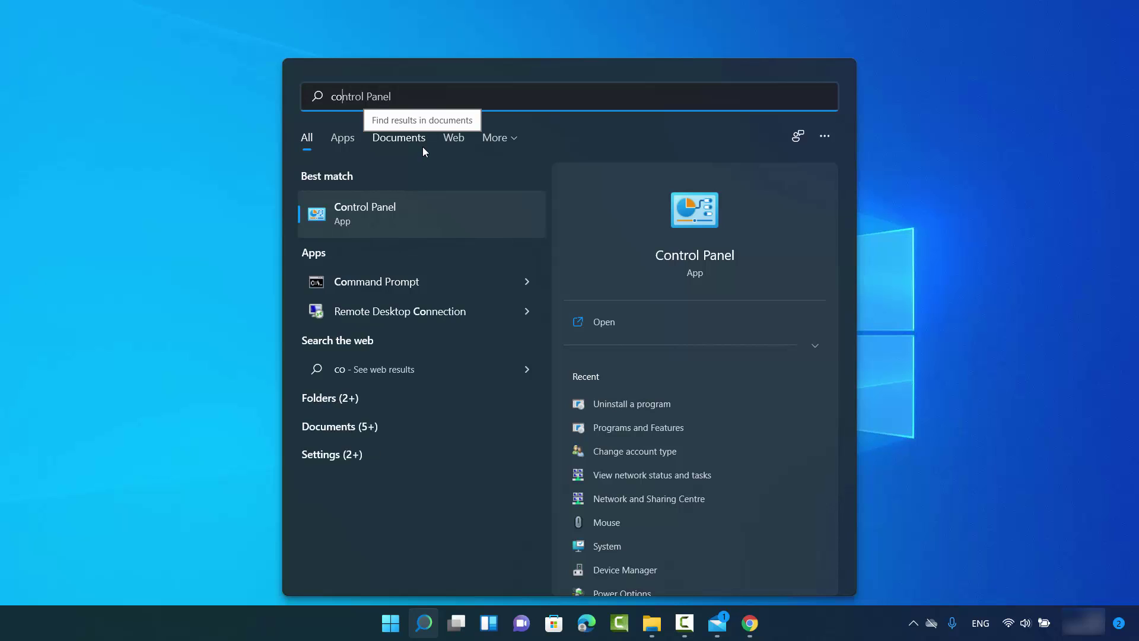
pyautogui.click(386, 219)
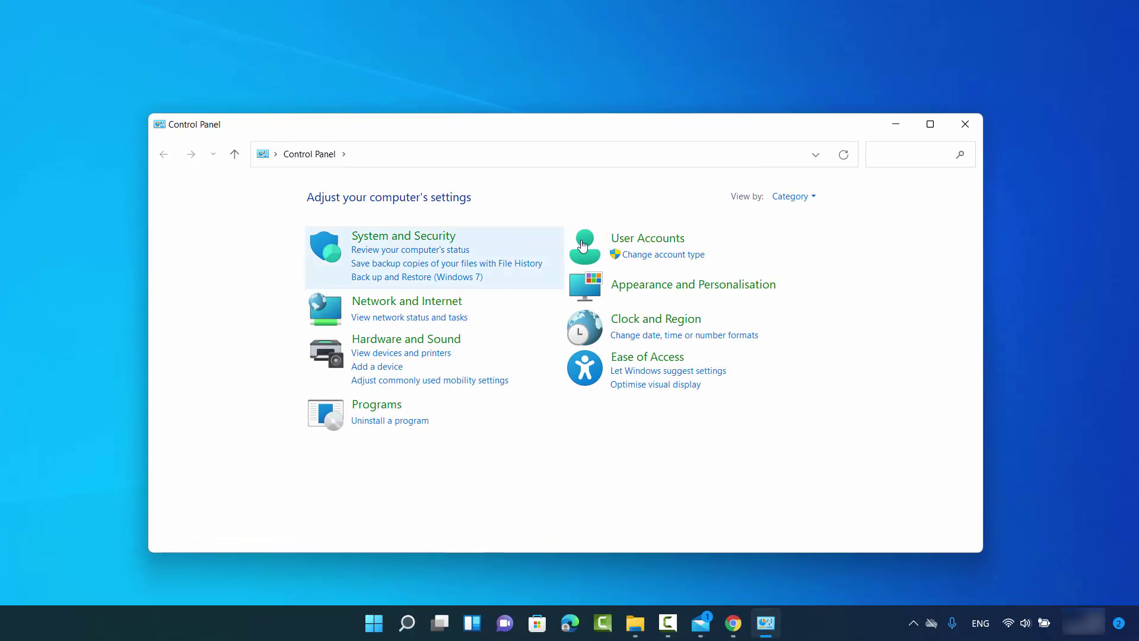
pyautogui.click(794, 196)
pyautogui.click(800, 217)
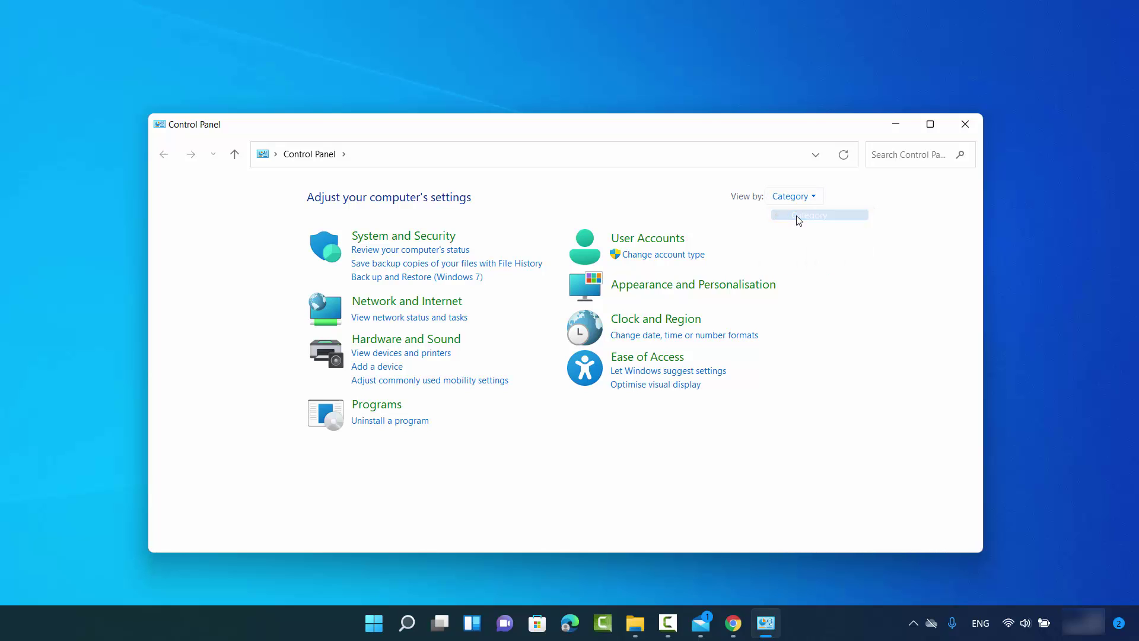
# Open Manage Accounts under User Accounts and select User 2's account.
pyautogui.click(648, 255)
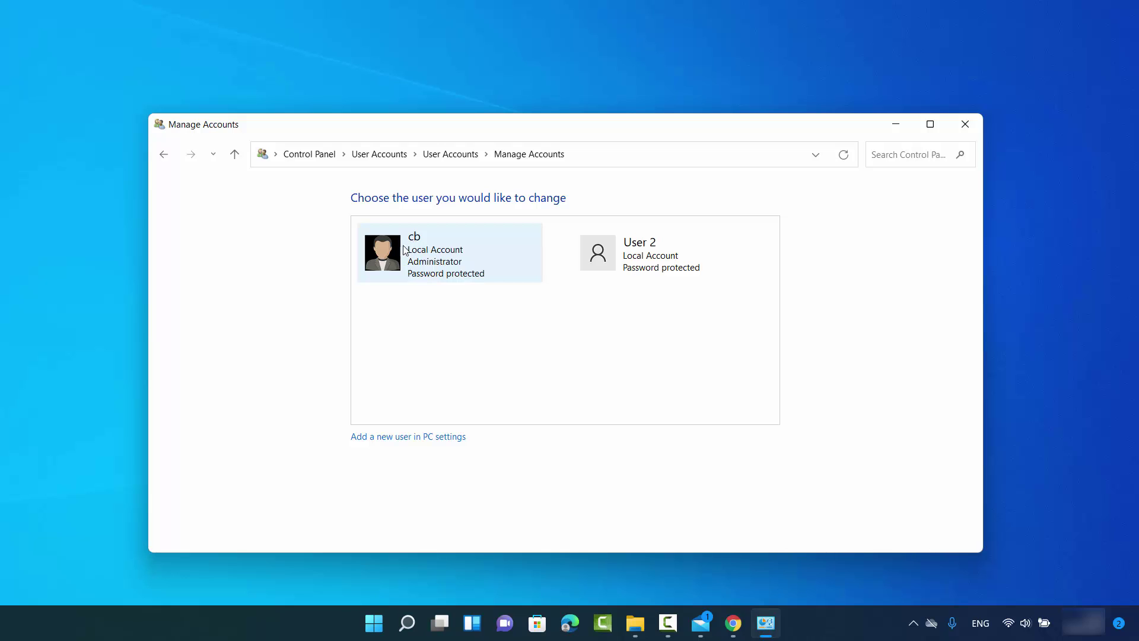
pyautogui.click(374, 623)
pyautogui.click(383, 573)
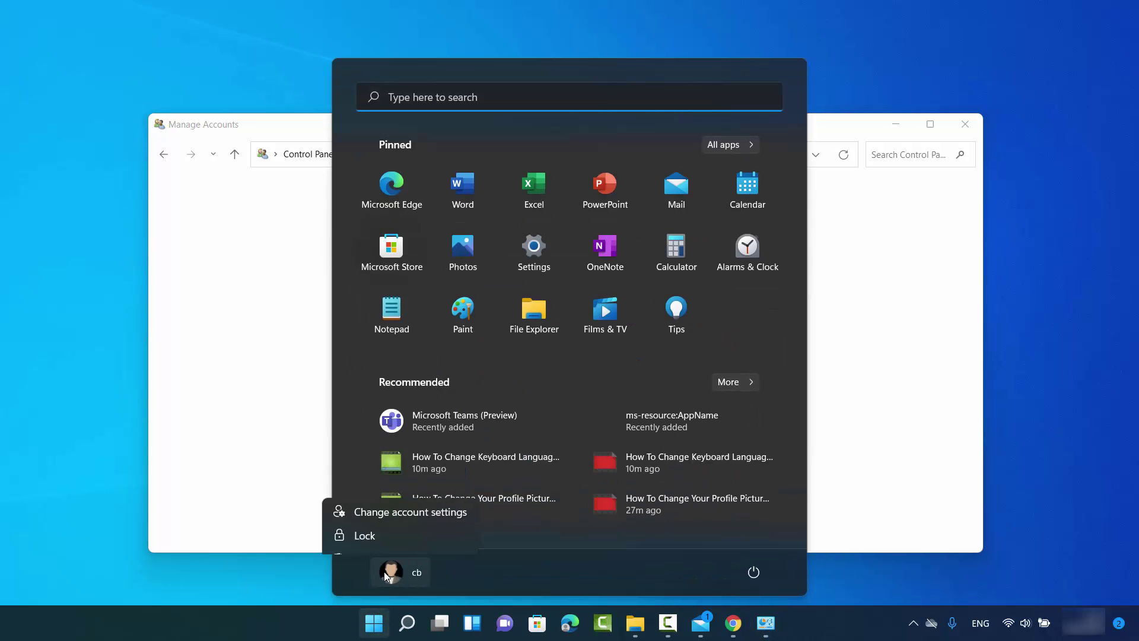
pyautogui.click(266, 441)
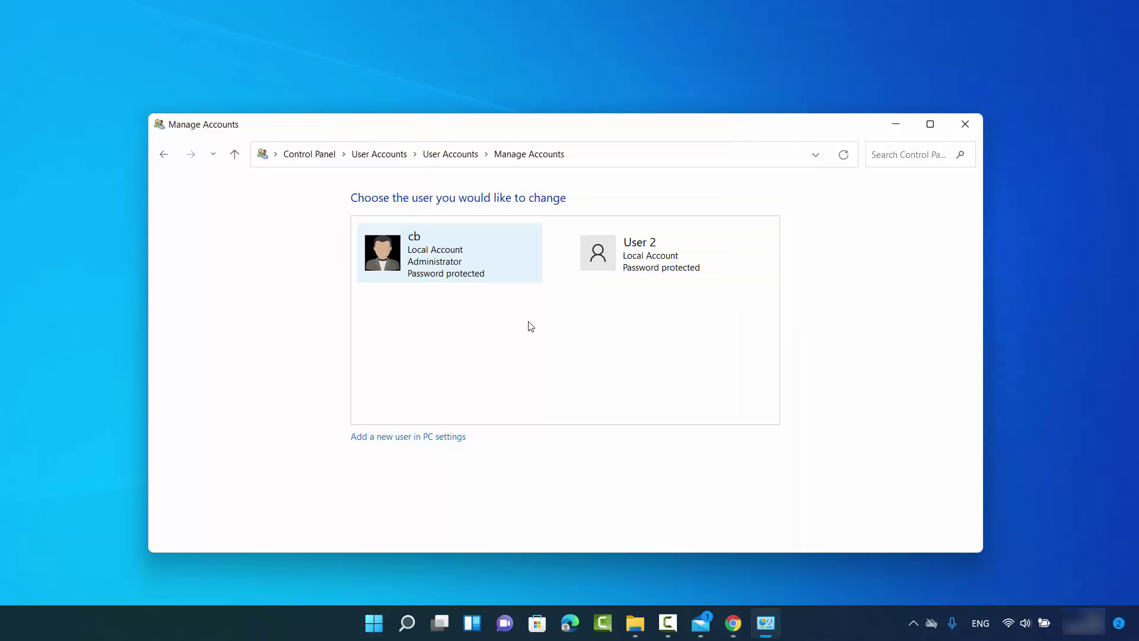
pyautogui.click(613, 267)
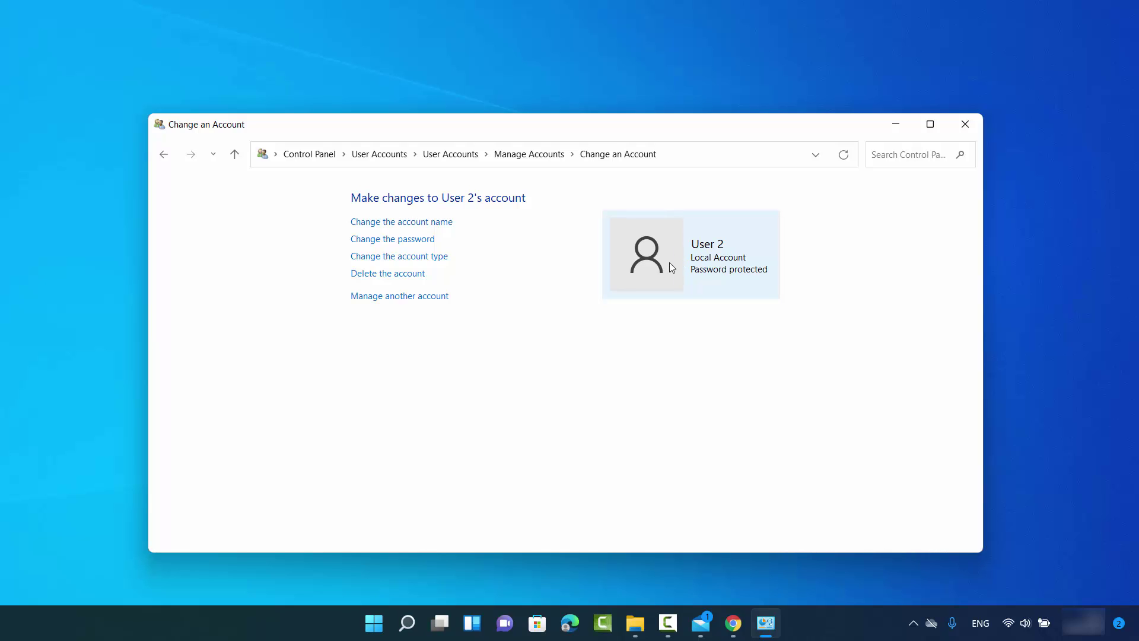
# Change User 2's account type to Administrator and return to the Control Panel home.
pyautogui.click(393, 258)
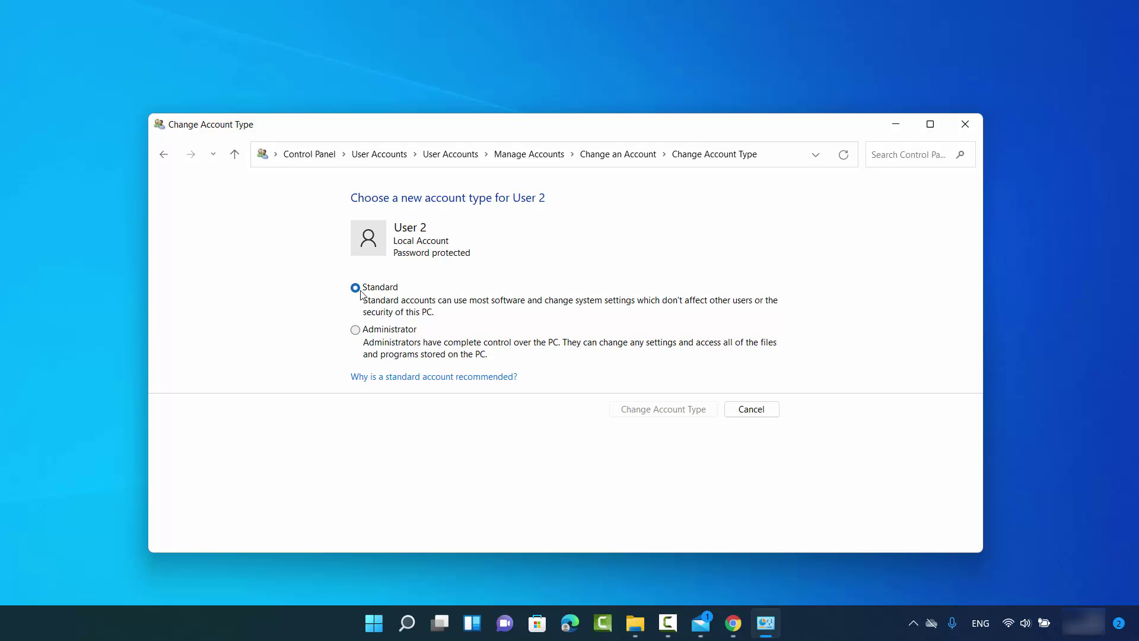
pyautogui.click(356, 331)
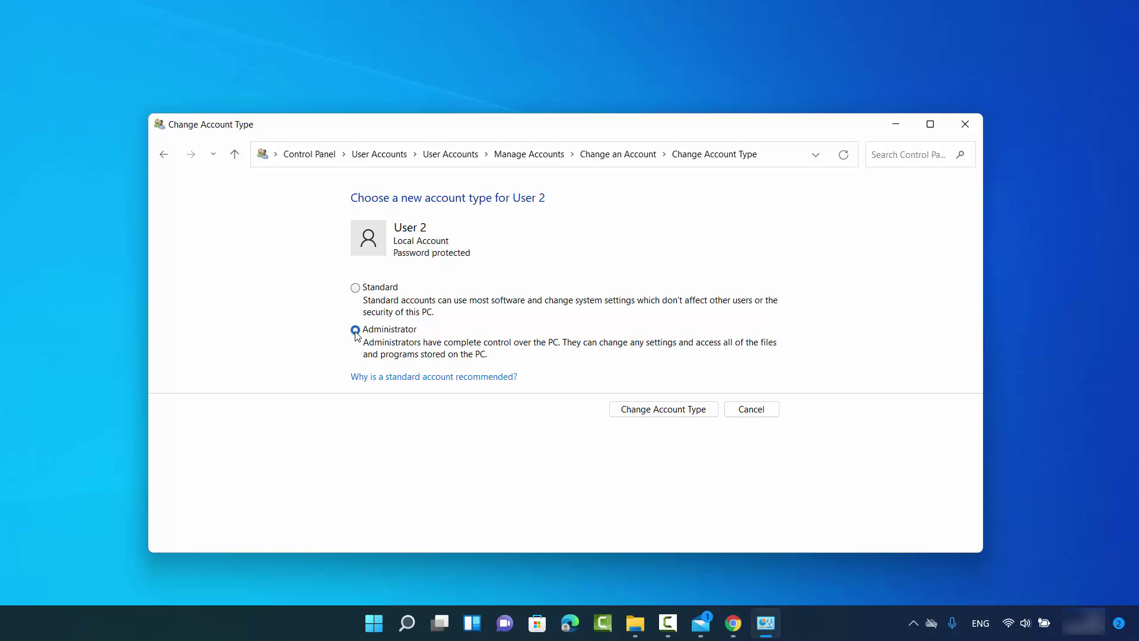
pyautogui.click(653, 411)
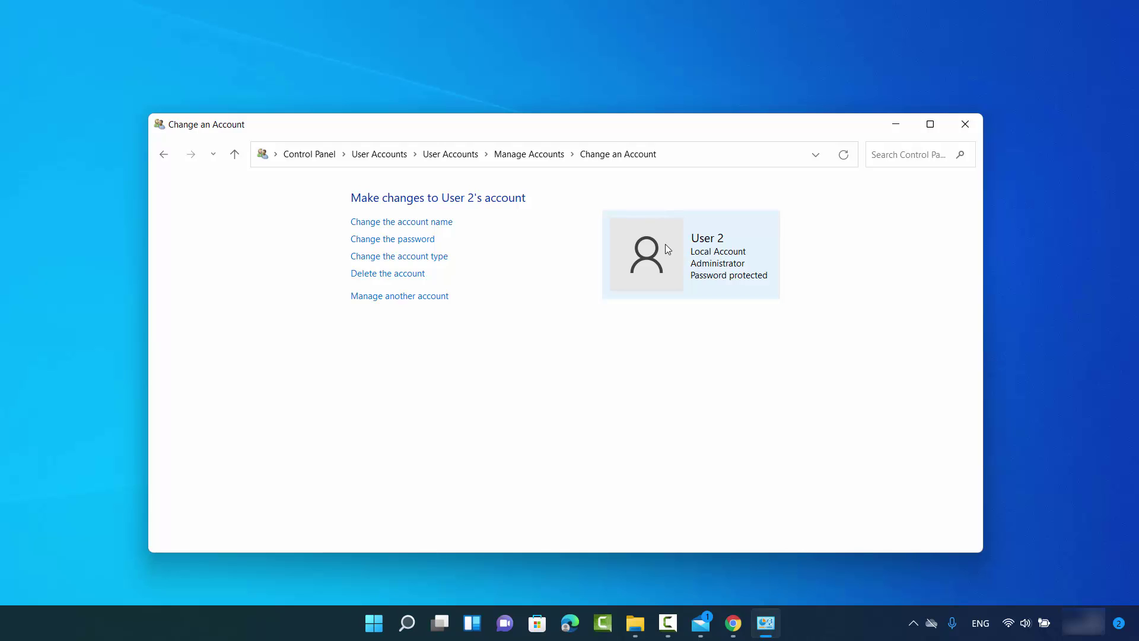
pyautogui.click(314, 157)
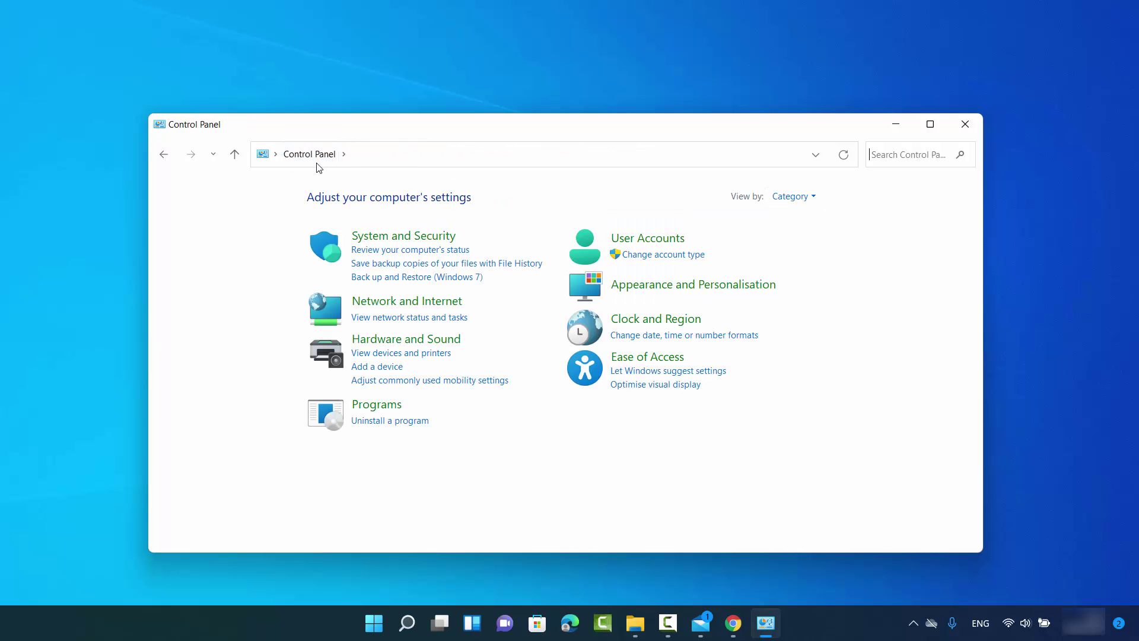
# Review Manage Accounts listing both accounts as Administrators, then close Control Panel.
pyautogui.click(662, 261)
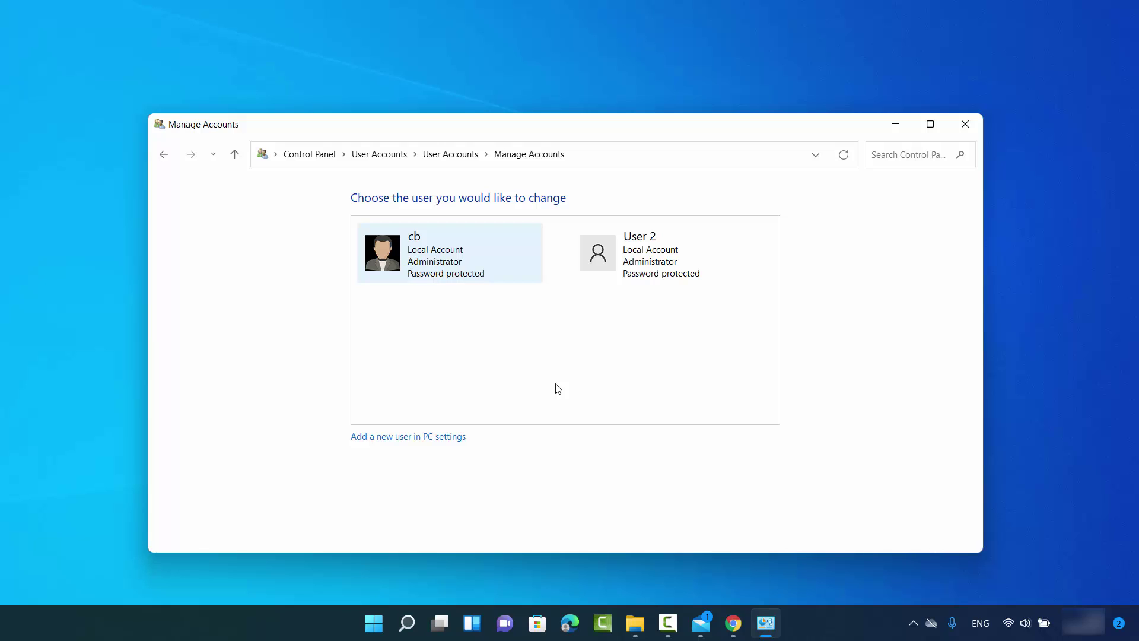
pyautogui.click(965, 126)
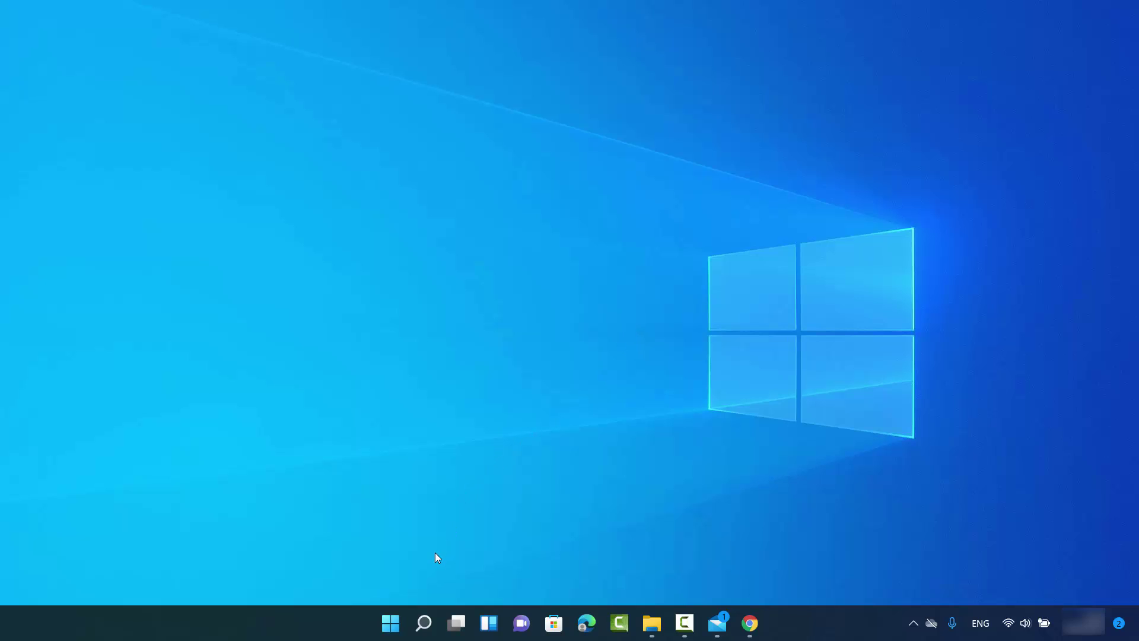
# Launch Settings from the Start quick-link menu and a 'se' search, landing on System.
pyautogui.rightClick(392, 624)
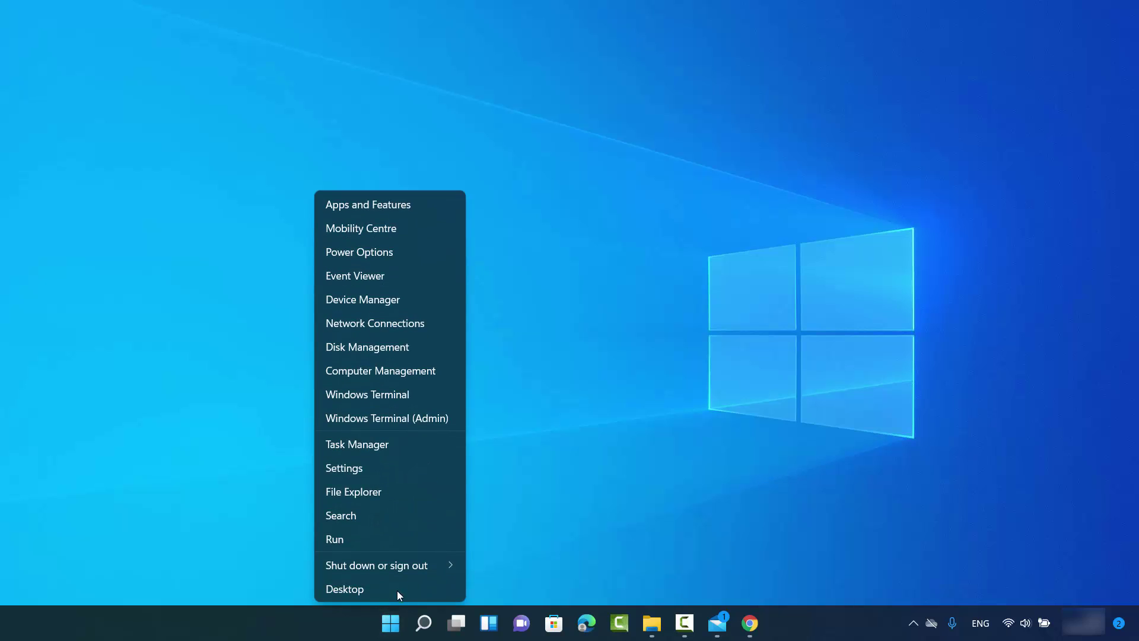
pyautogui.click(355, 469)
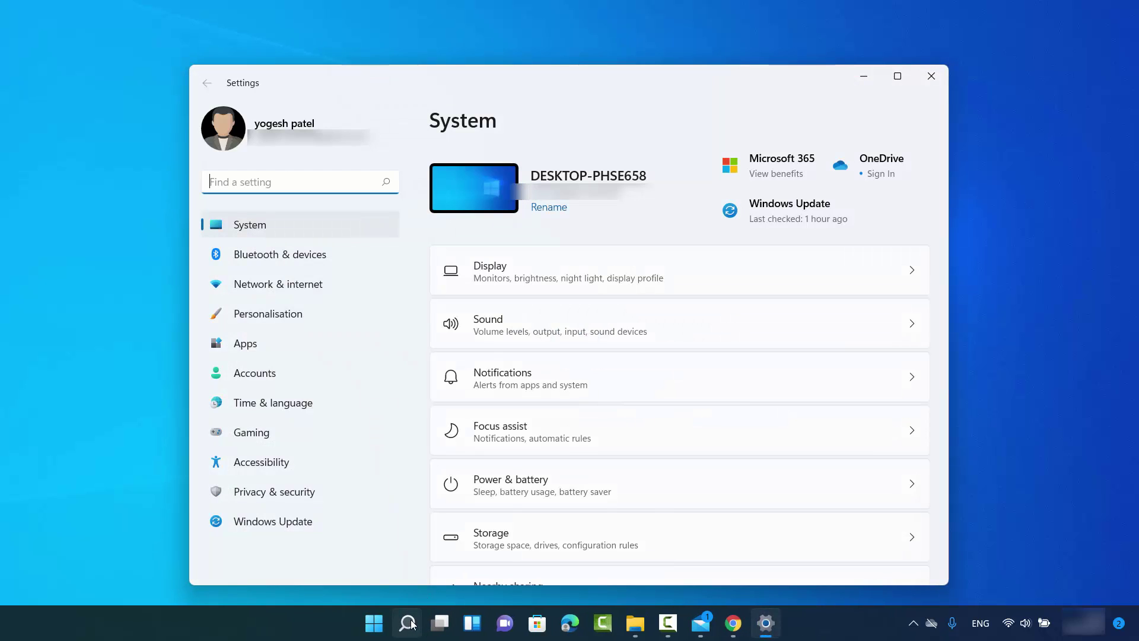
pyautogui.click(407, 623)
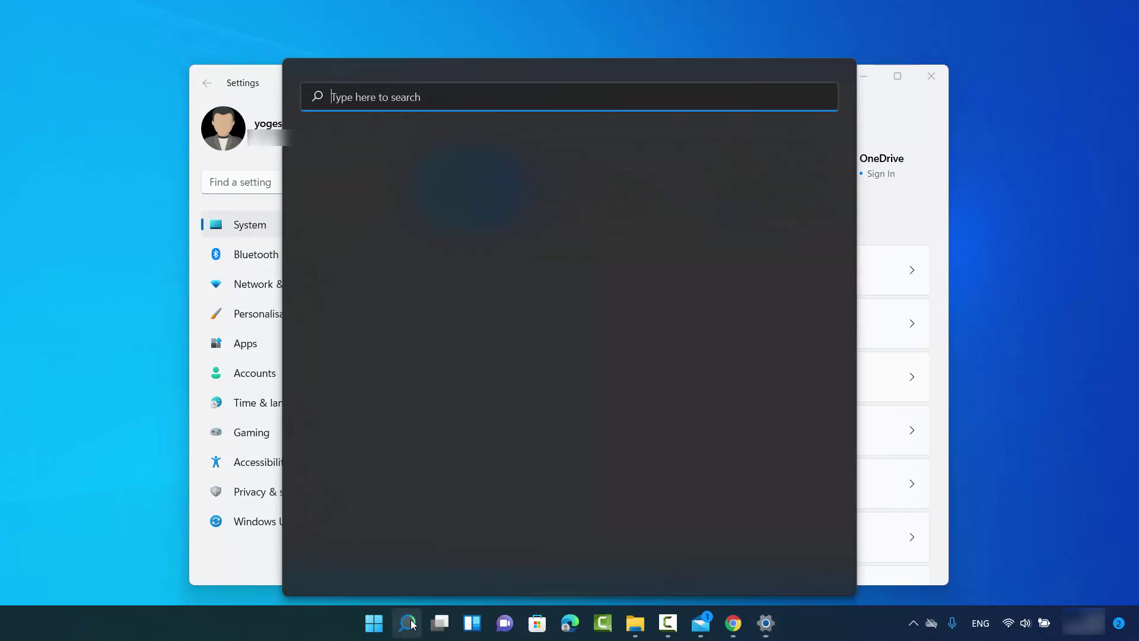
pyautogui.write('se')
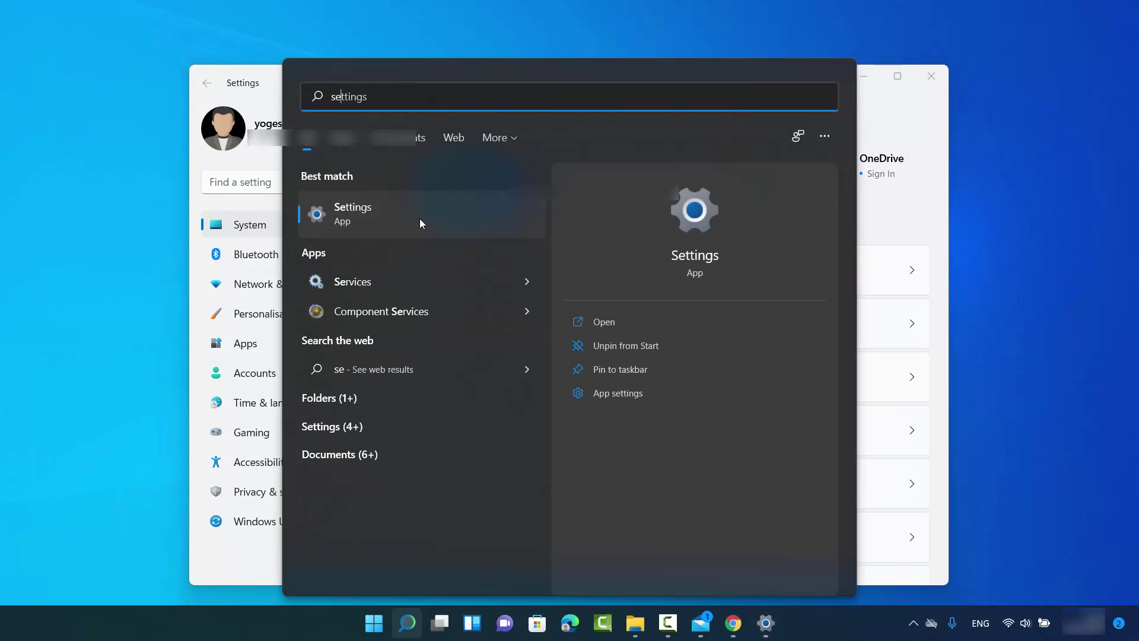
pyautogui.click(918, 135)
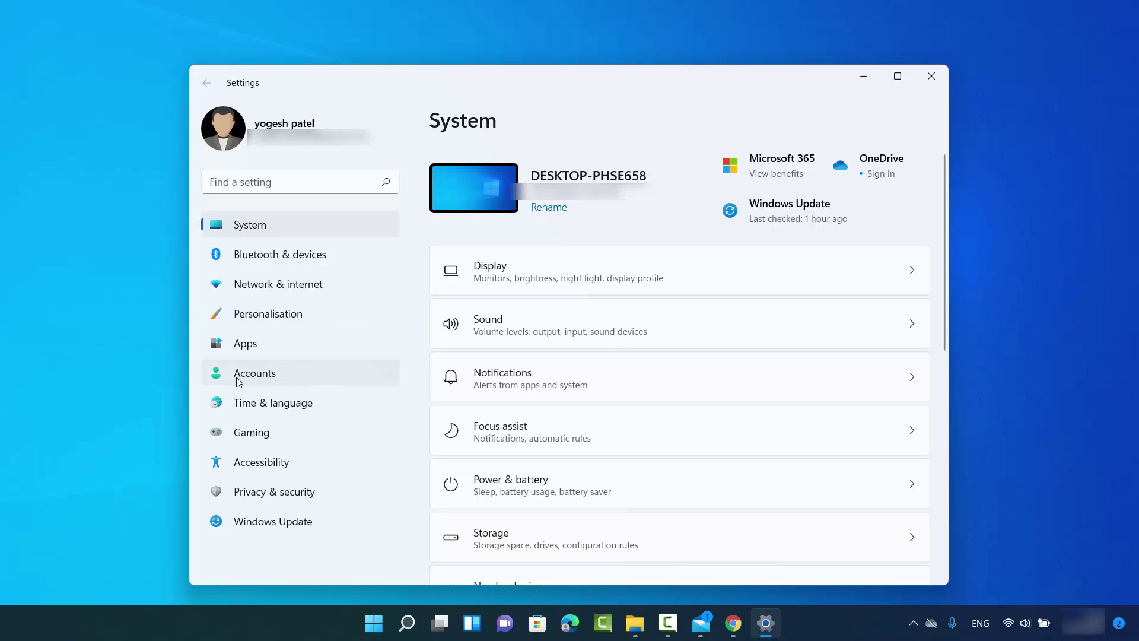
# Go to Accounts > Family & other users and expand User 2's entry.
pyautogui.click(260, 380)
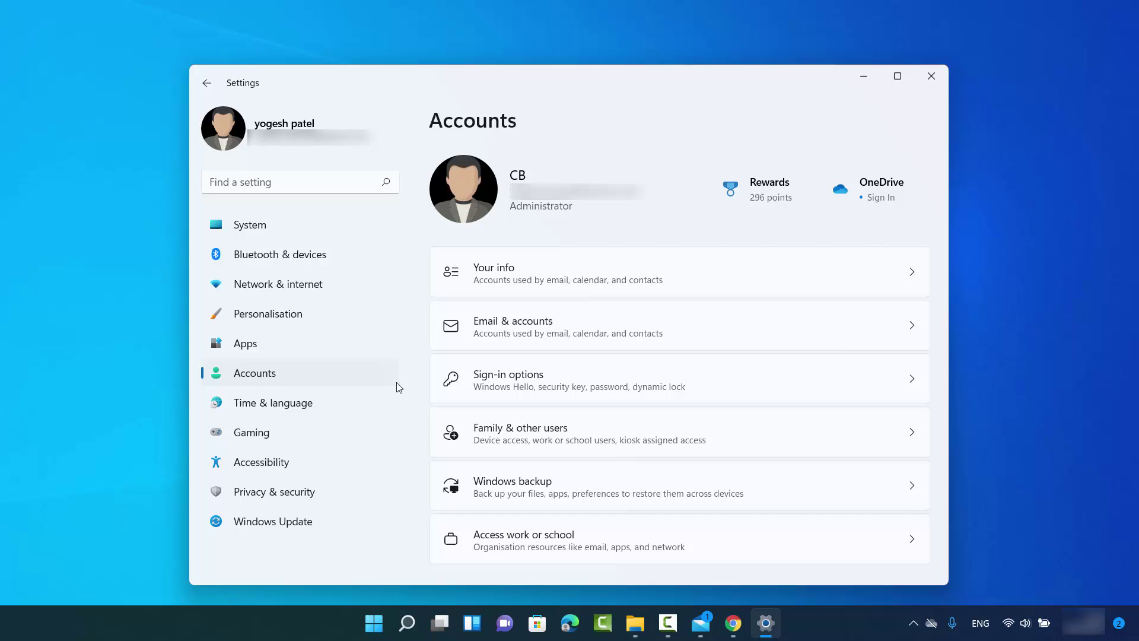
pyautogui.click(507, 438)
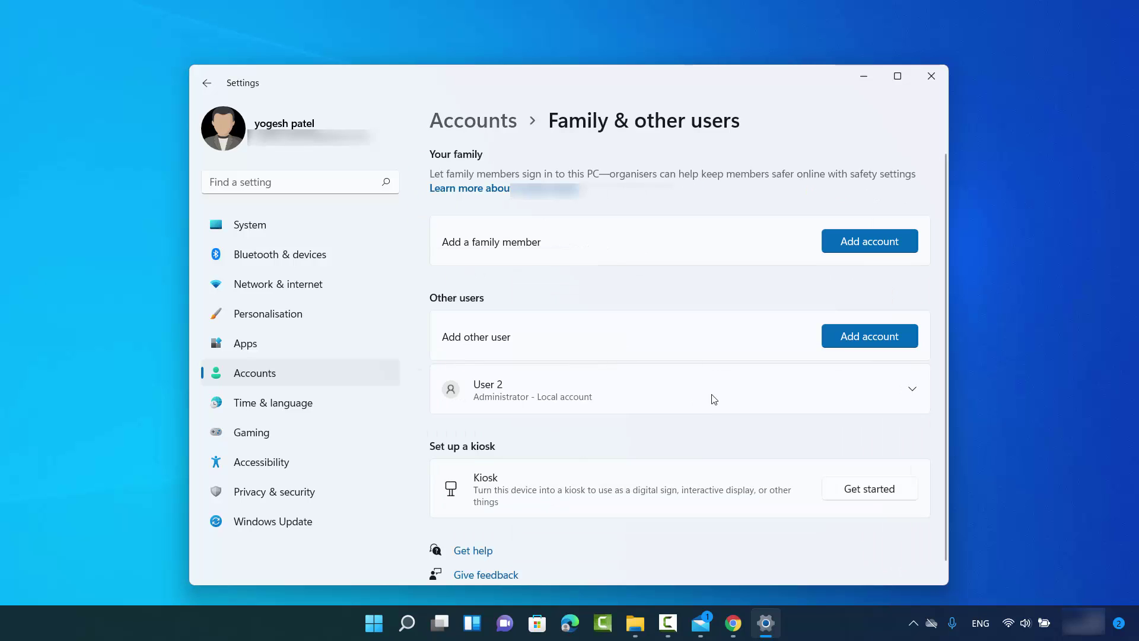
pyautogui.click(521, 400)
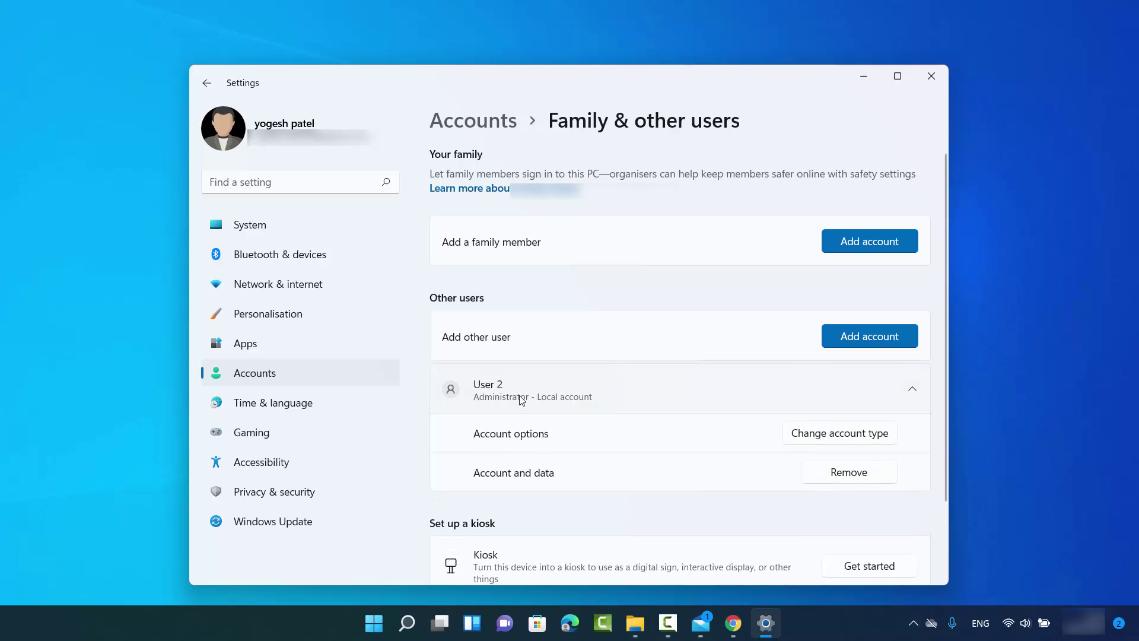
# Change User 2's account type to Standard User and confirm with OK.
pyautogui.click(807, 441)
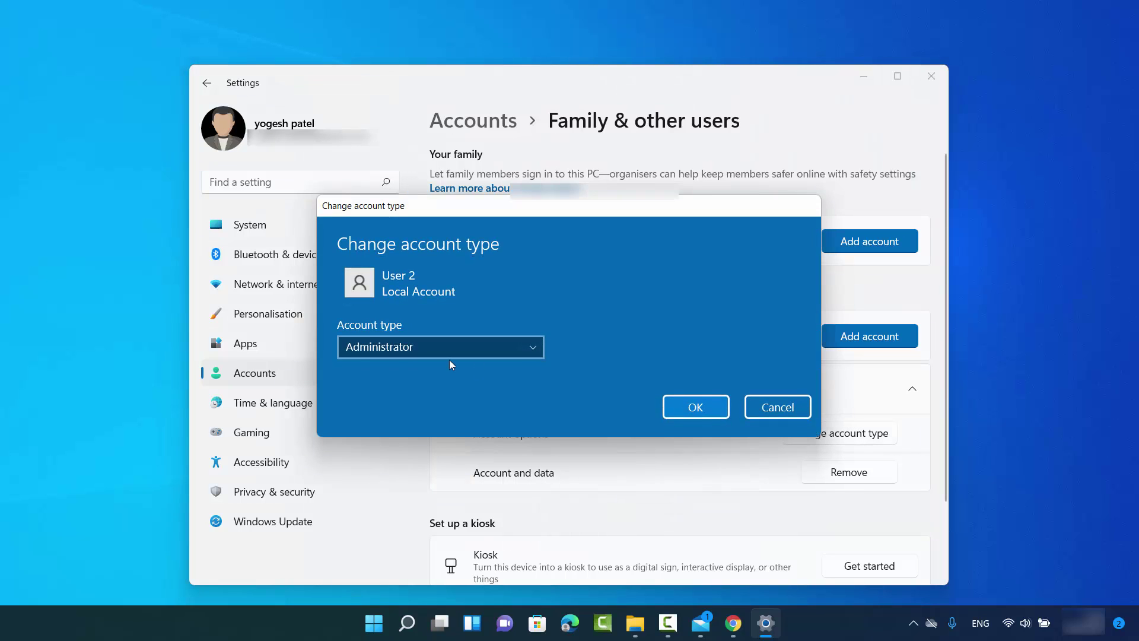
pyautogui.click(401, 349)
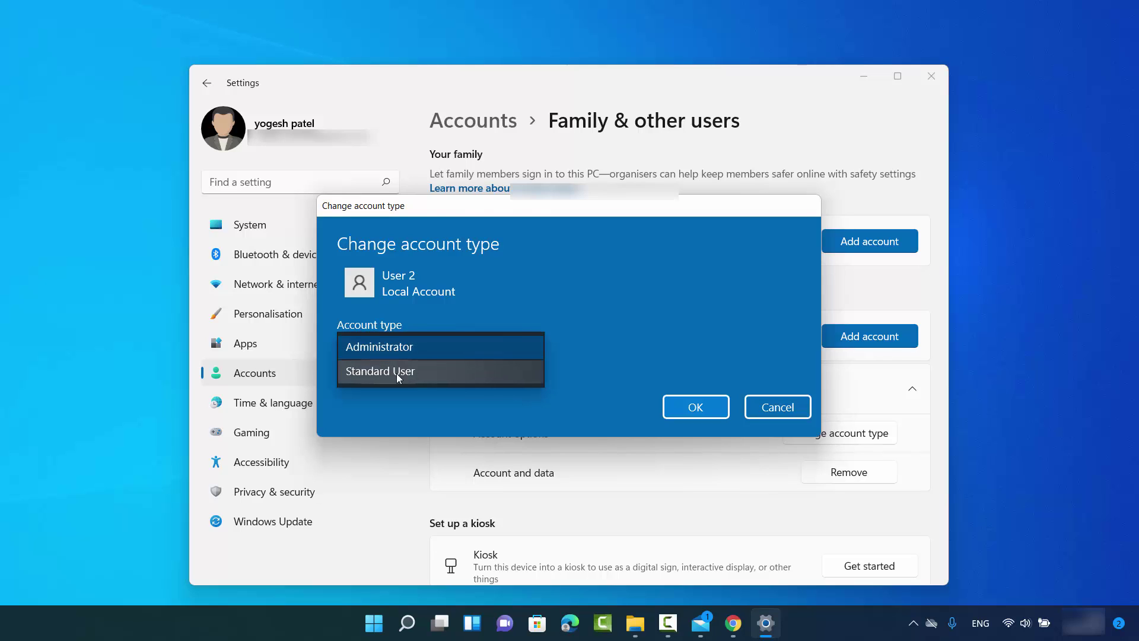
pyautogui.click(404, 373)
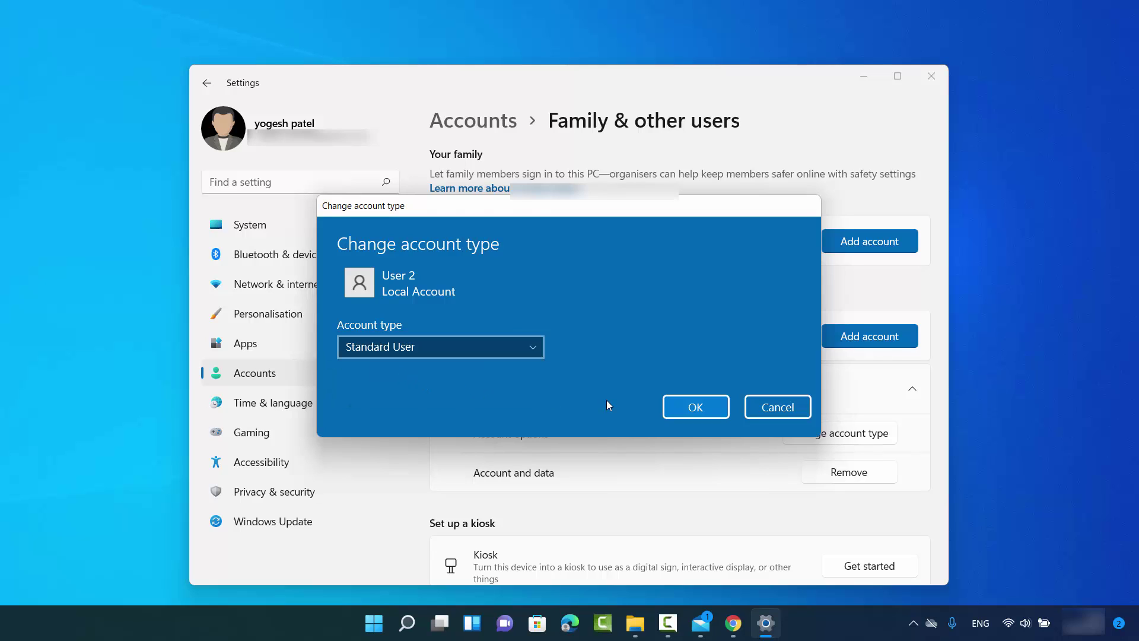
pyautogui.click(683, 407)
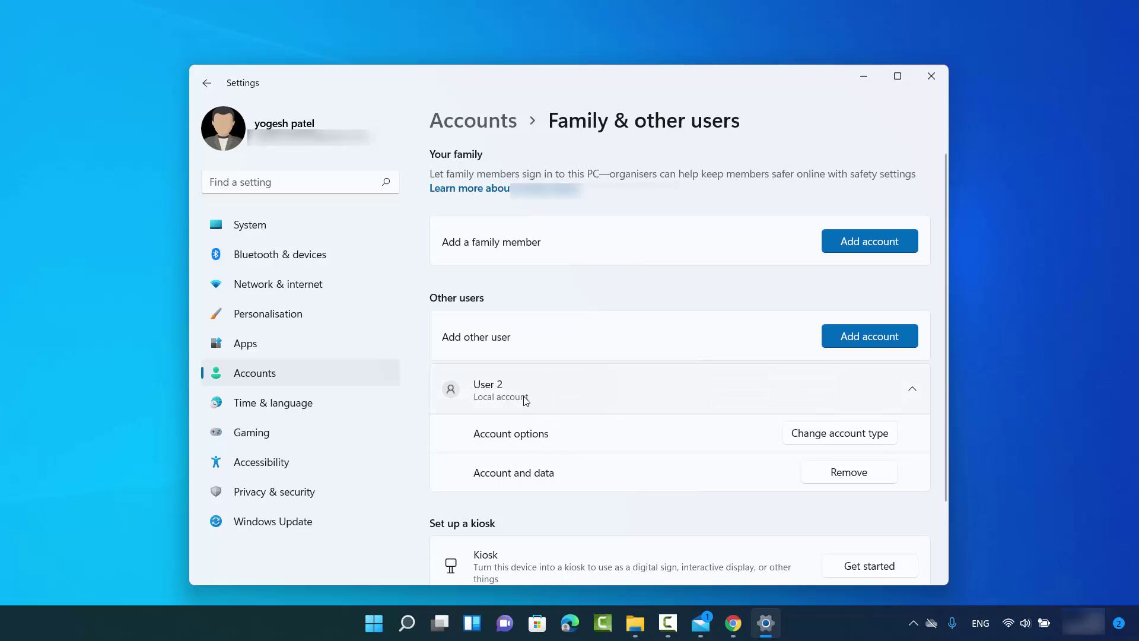
pyautogui.click(407, 623)
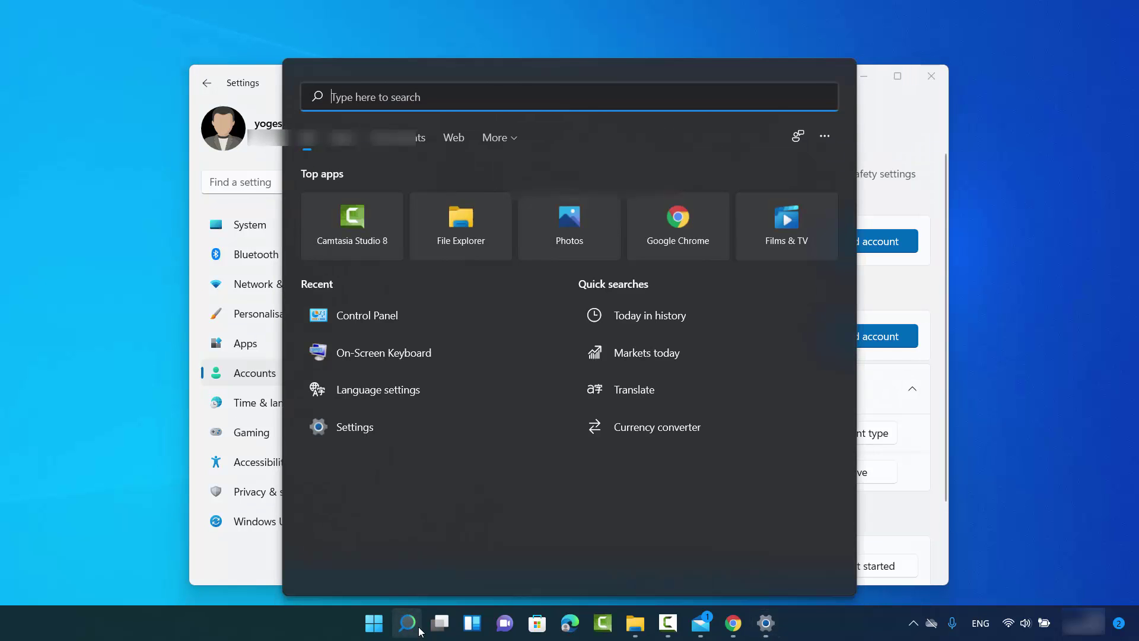
# Verify in Control Panel's Manage Accounts that User 2 isn't Administrator, then minimize it.
pyautogui.click(395, 323)
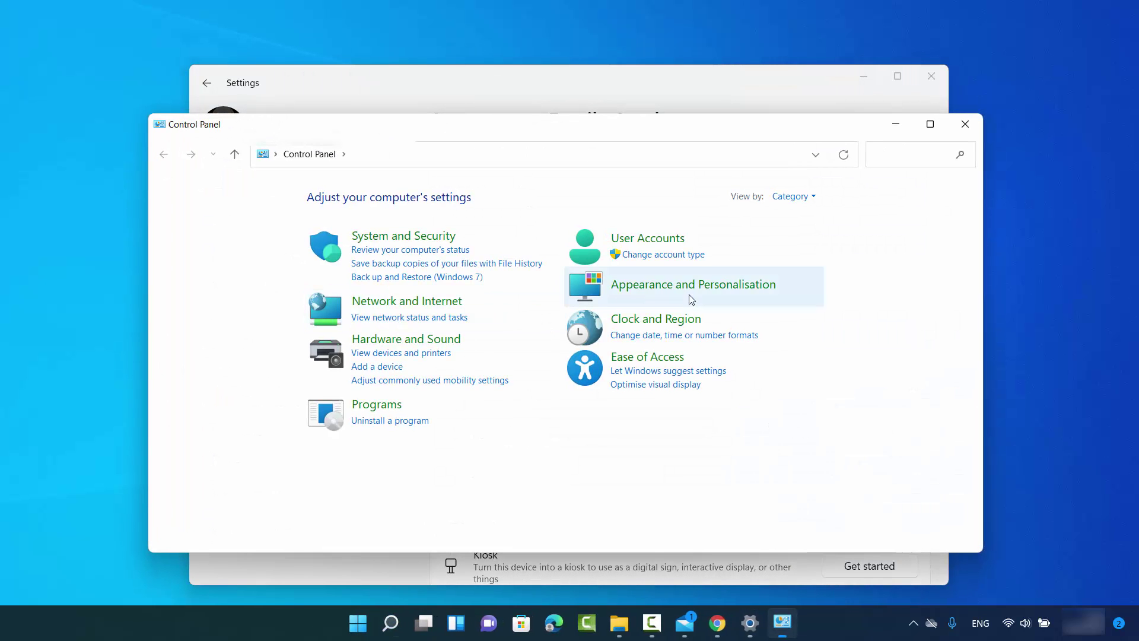
pyautogui.click(694, 256)
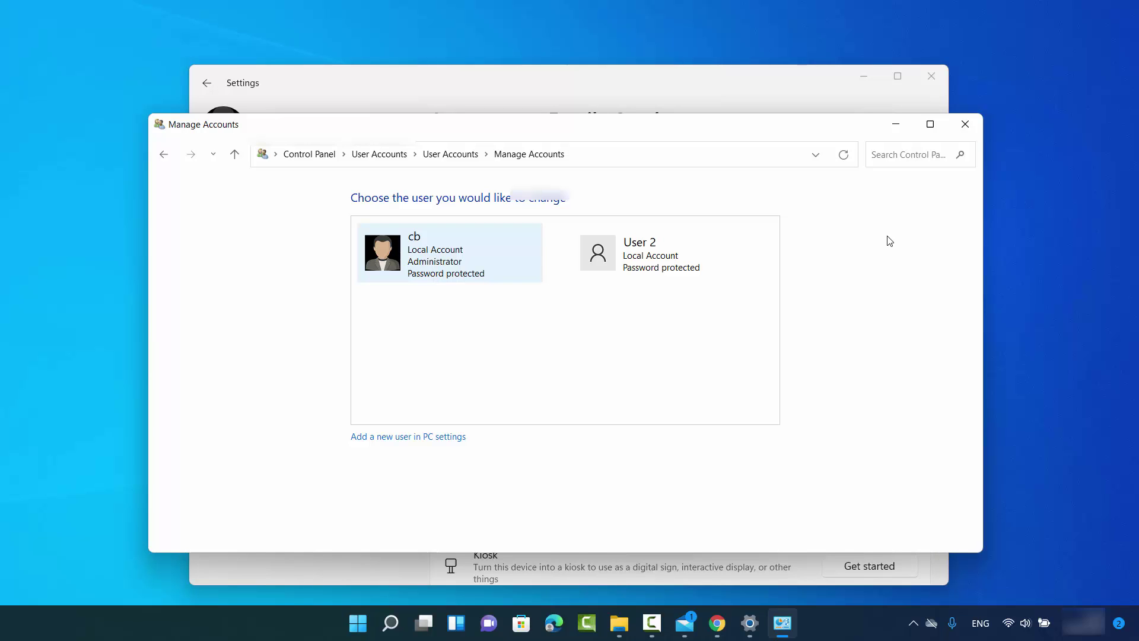
pyautogui.click(897, 133)
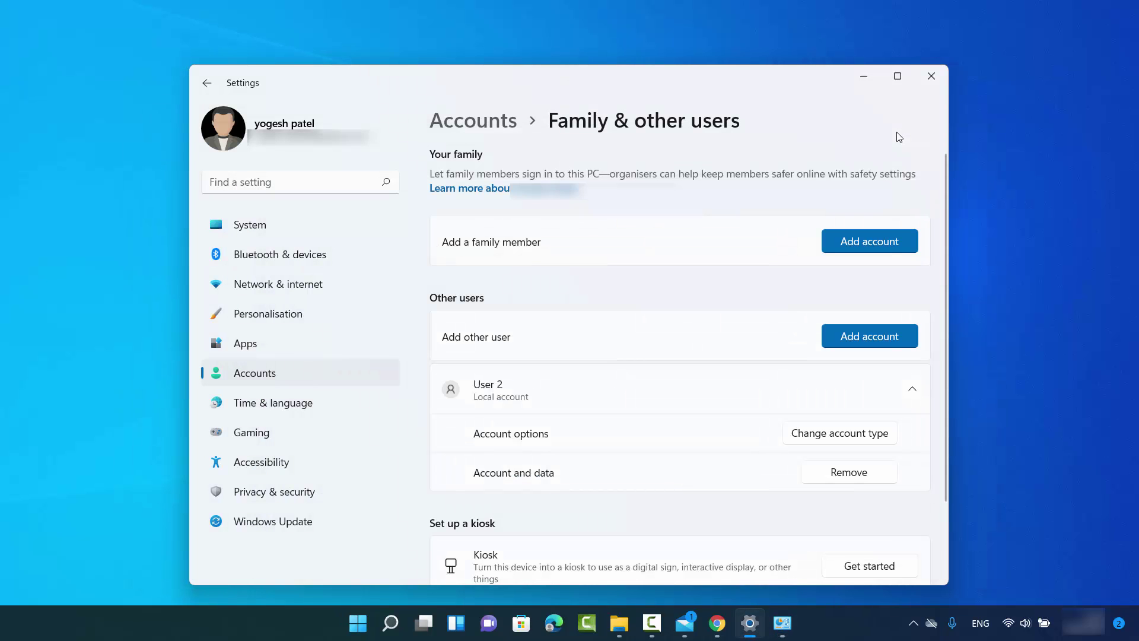
pyautogui.click(1009, 253)
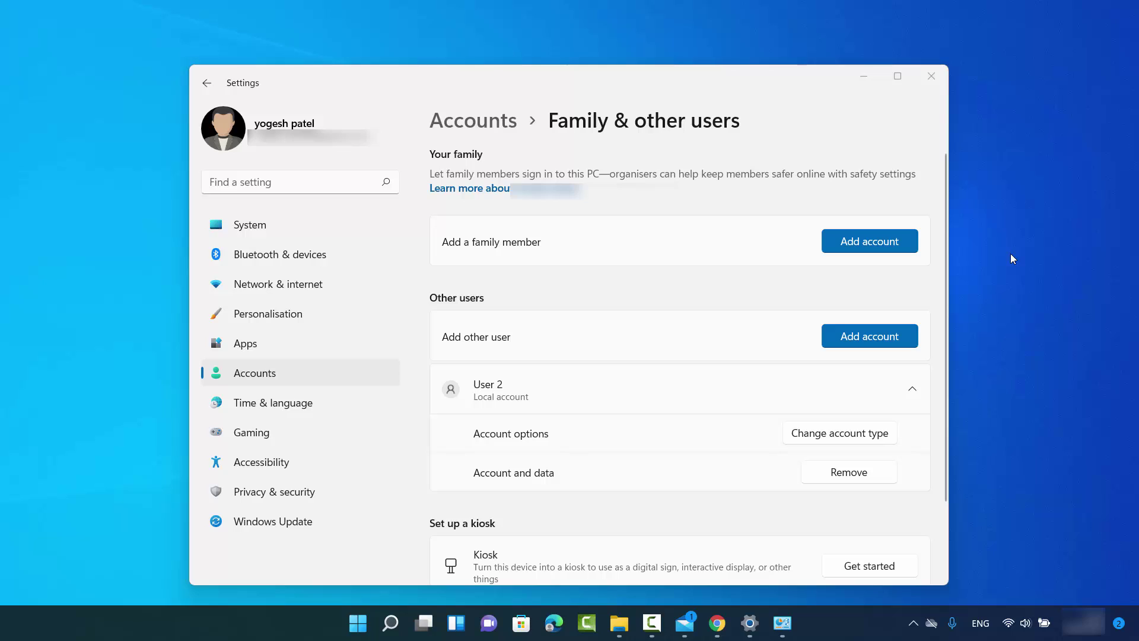